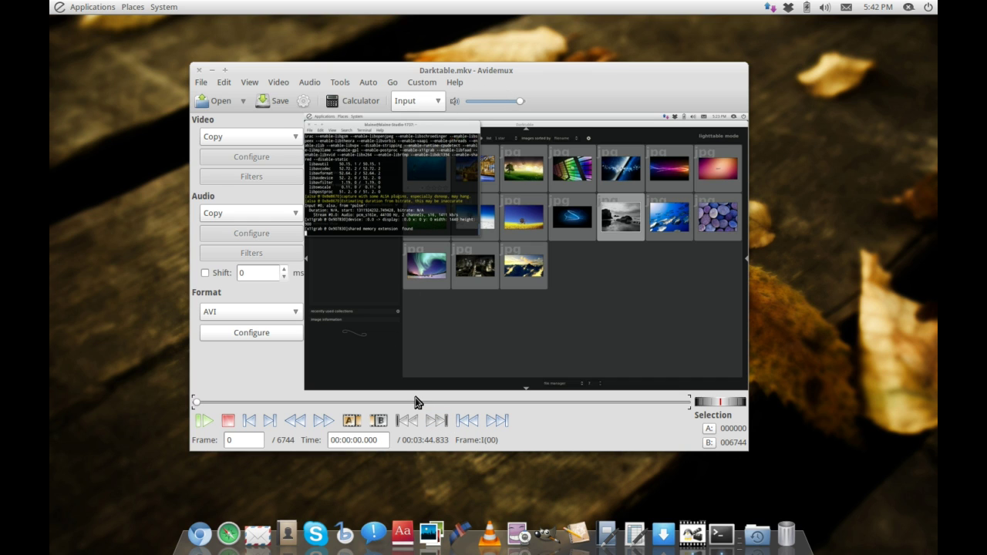
# - Scrub the timeline forward to around frame 2500
pyautogui.moveTo(193, 403); pyautogui.dragTo(356, 397)
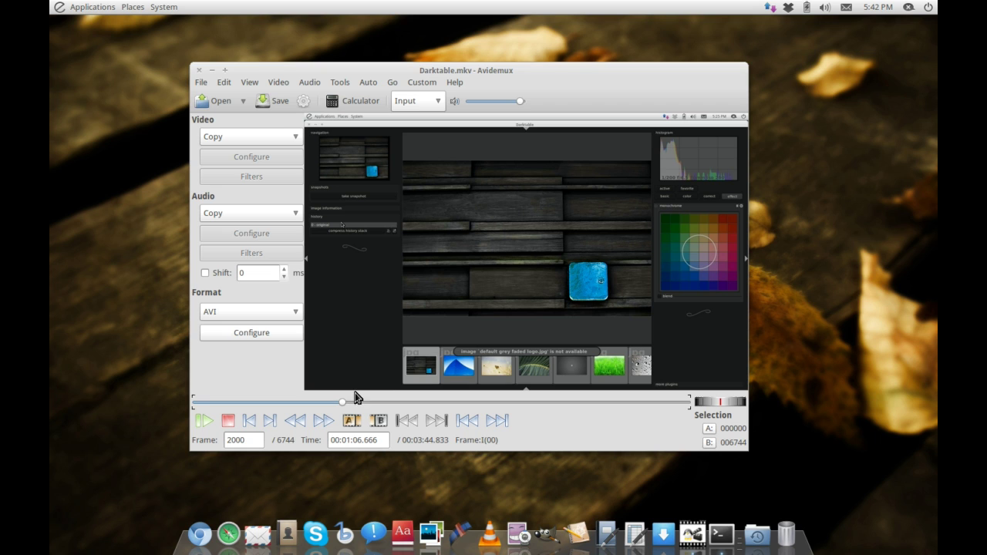
pyautogui.click(341, 404)
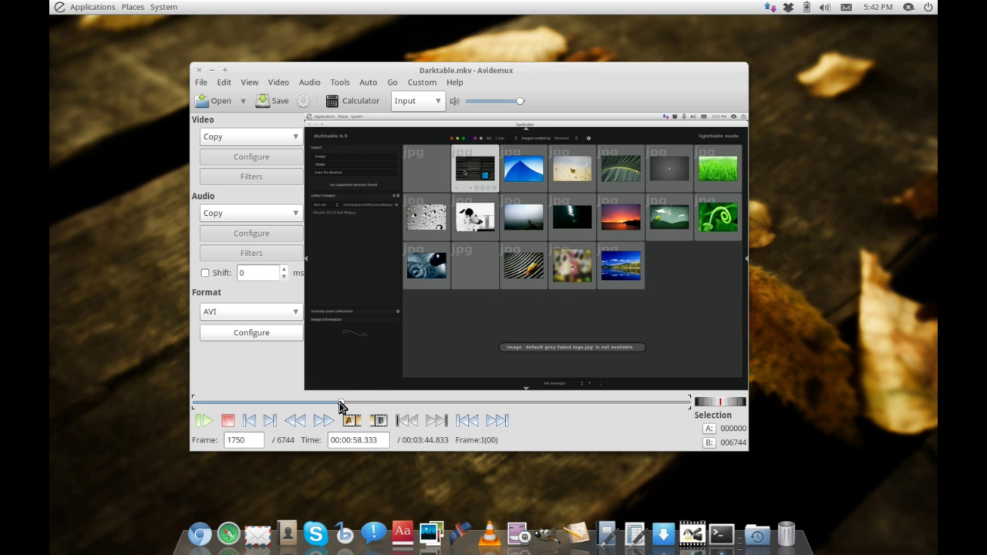
pyautogui.moveTo(341, 404); pyautogui.dragTo(377, 404)
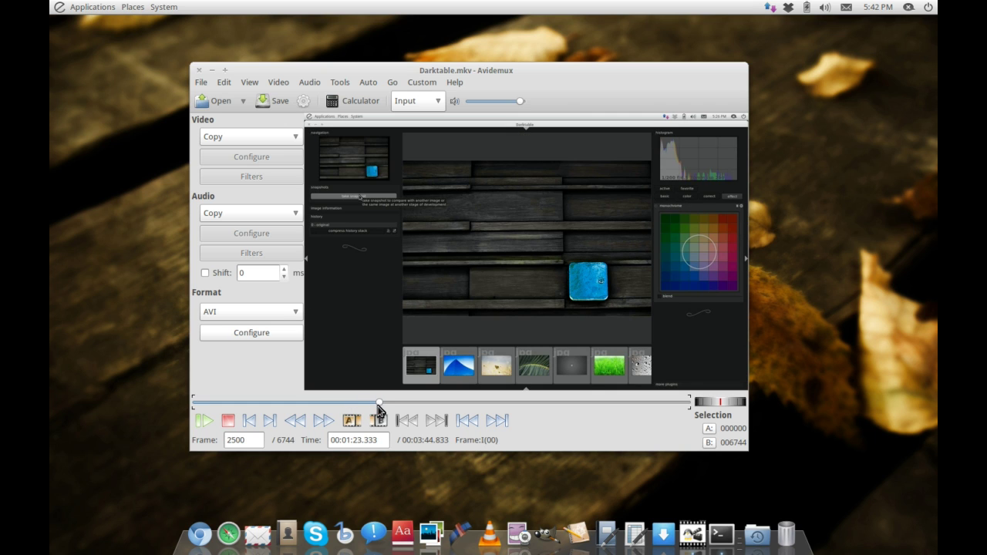
# - Check the video and audio codec lists, leaving both on Copy
pyautogui.click(265, 136)
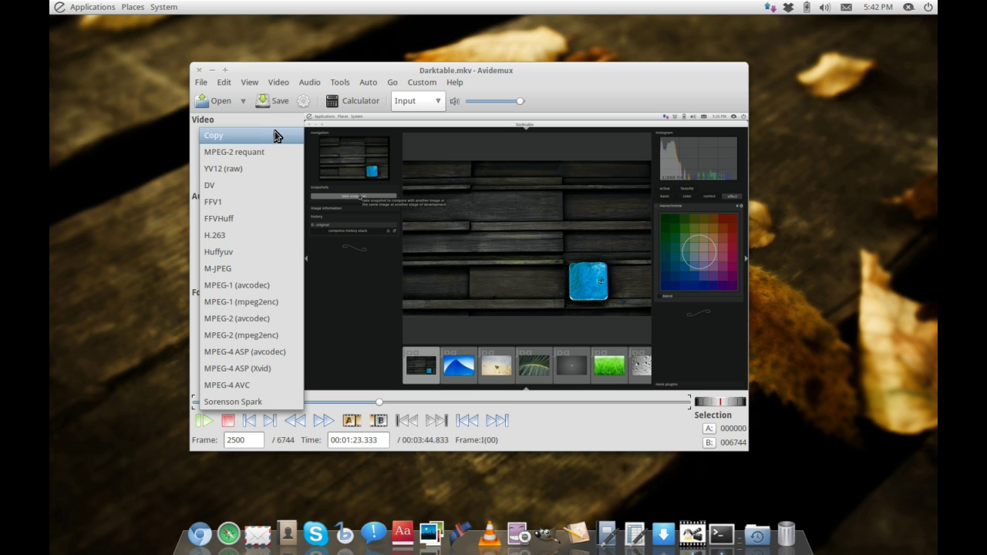
pyautogui.click(279, 136)
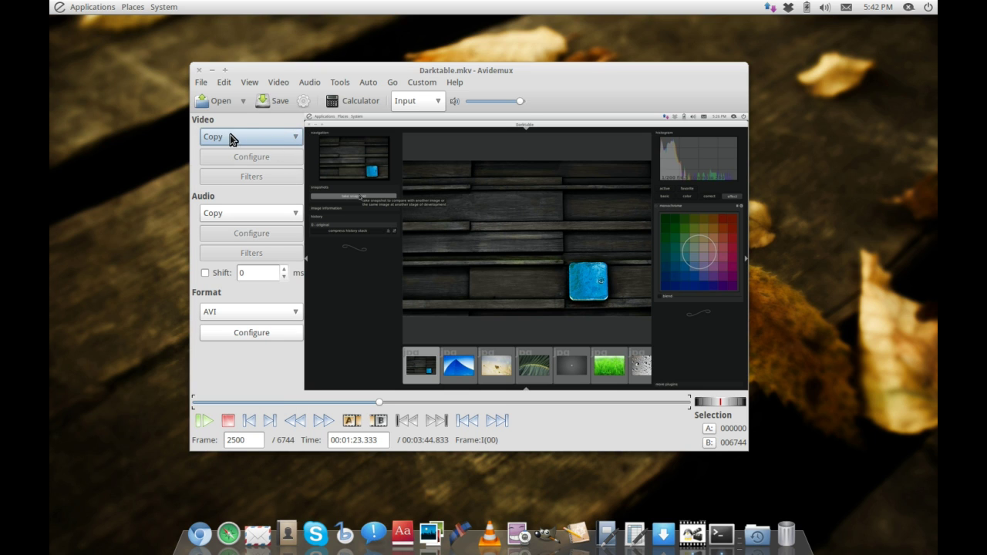
pyautogui.click(248, 218)
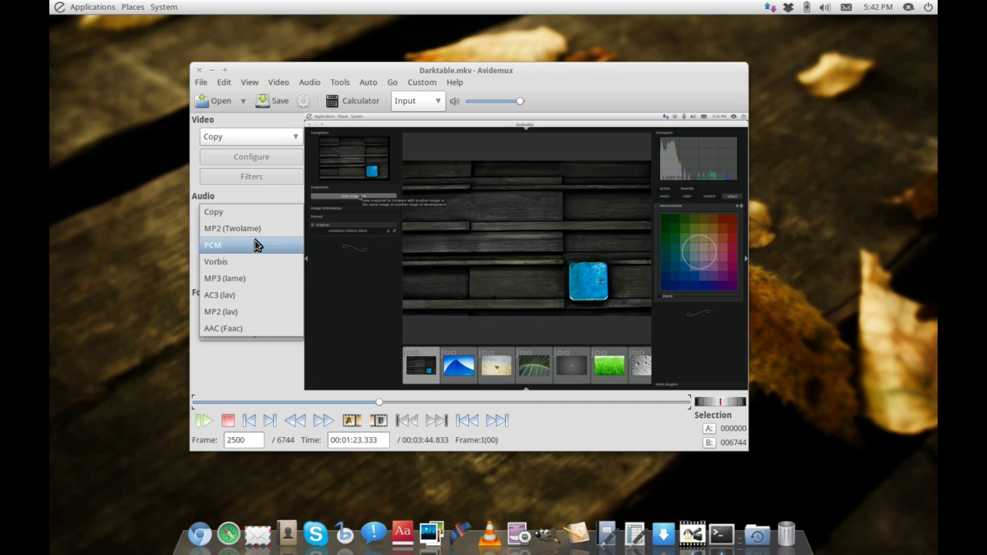
pyautogui.click(256, 206)
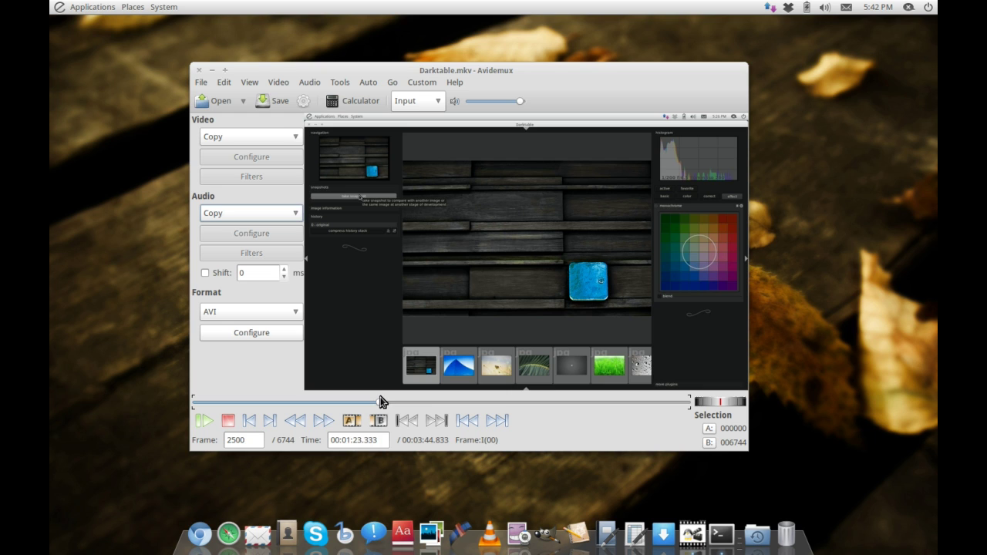
# - Advance the playhead to frame 4000, keeping the audio codec on Copy
pyautogui.moveTo(380, 402); pyautogui.dragTo(491, 404)
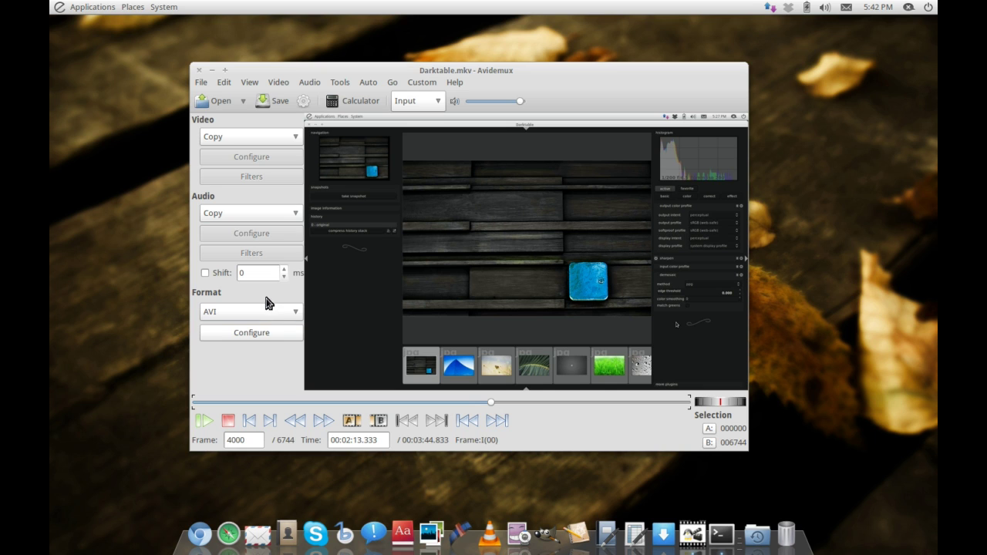
pyautogui.click(262, 216)
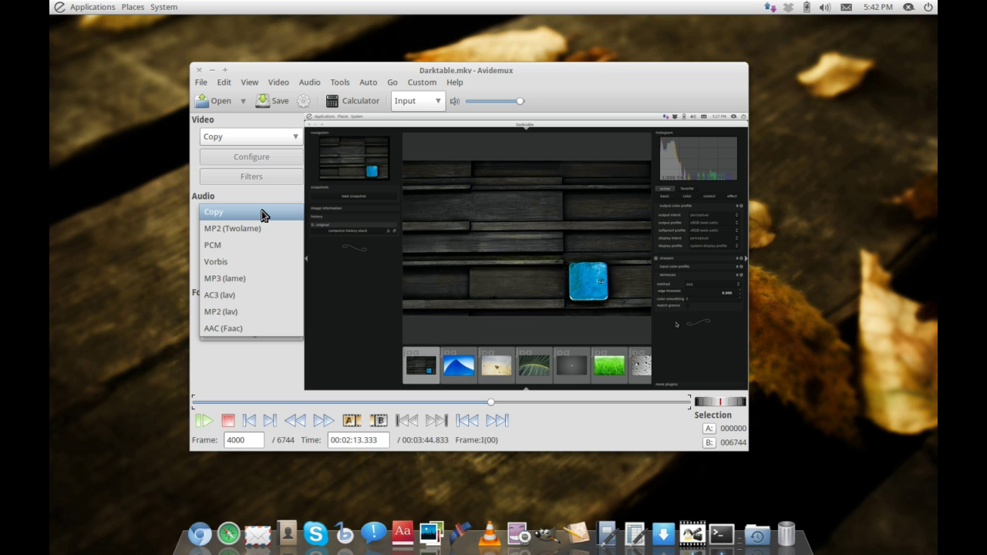
pyautogui.click(263, 215)
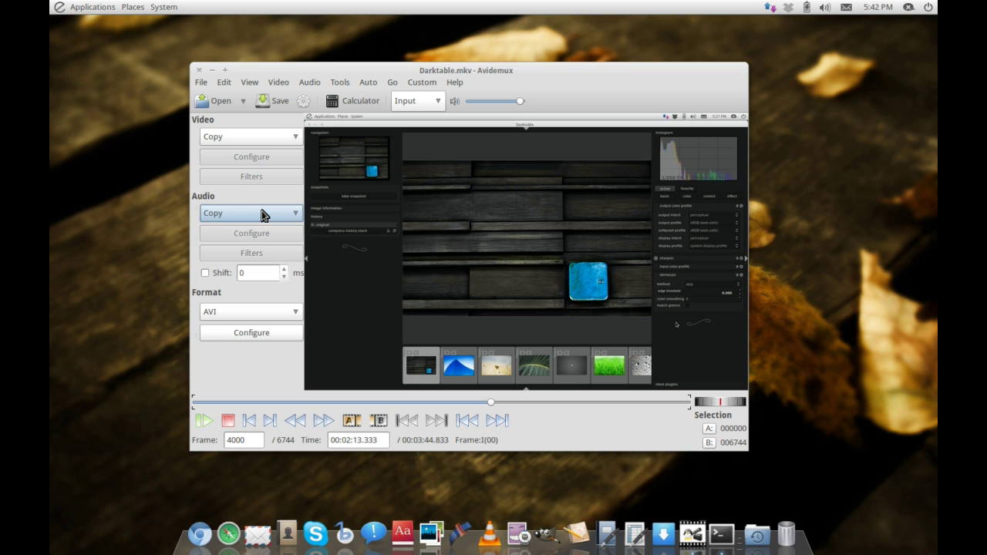
# - Keep the output format on AVI and browse the Auto menu's Apple and Optical Disc presets
pyautogui.click(259, 315)
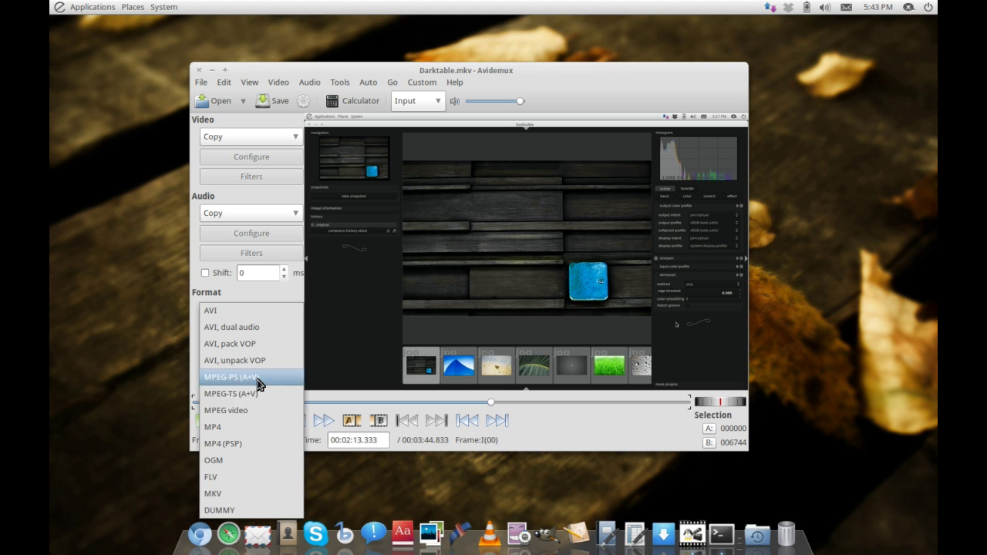
pyautogui.click(282, 296)
pyautogui.click(368, 82)
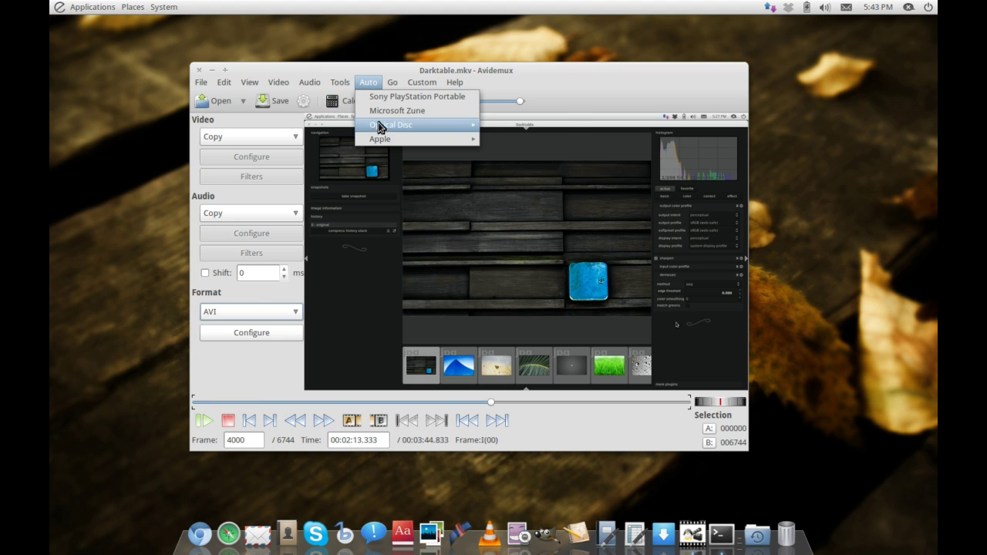
pyautogui.moveTo(440, 146)
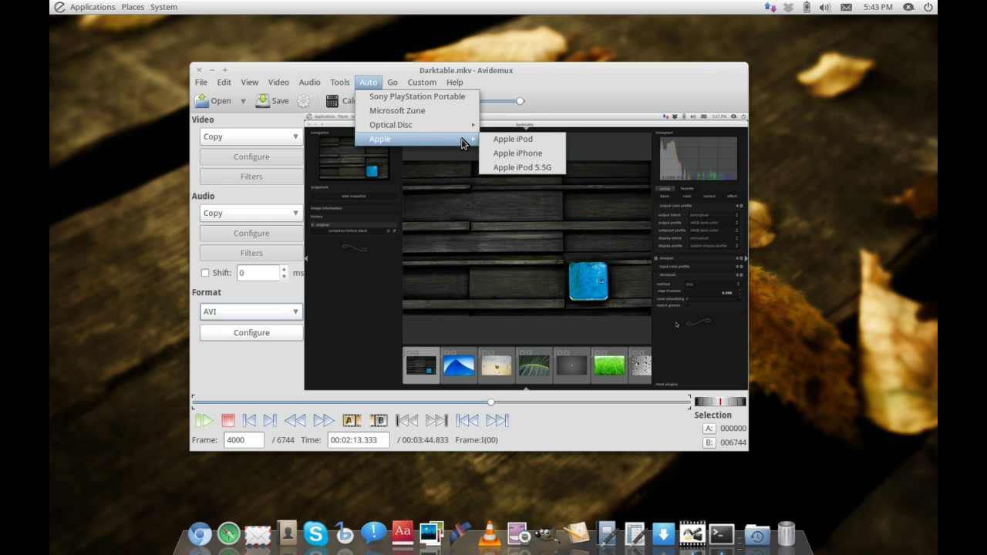
pyautogui.moveTo(455, 132)
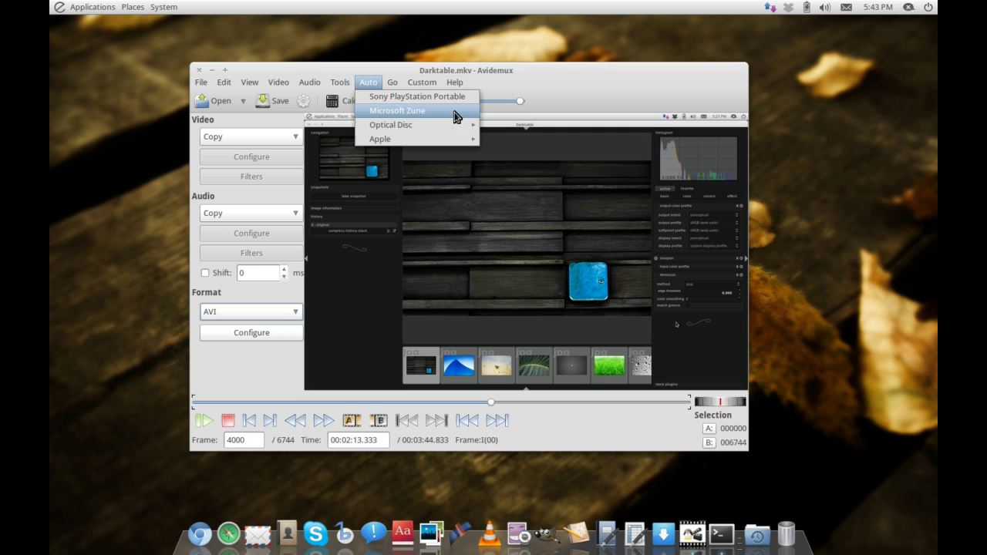
# - Browse the Tools and Video menus, opening and closing Video > Decoder Options
pyautogui.click(365, 83)
pyautogui.click(350, 83)
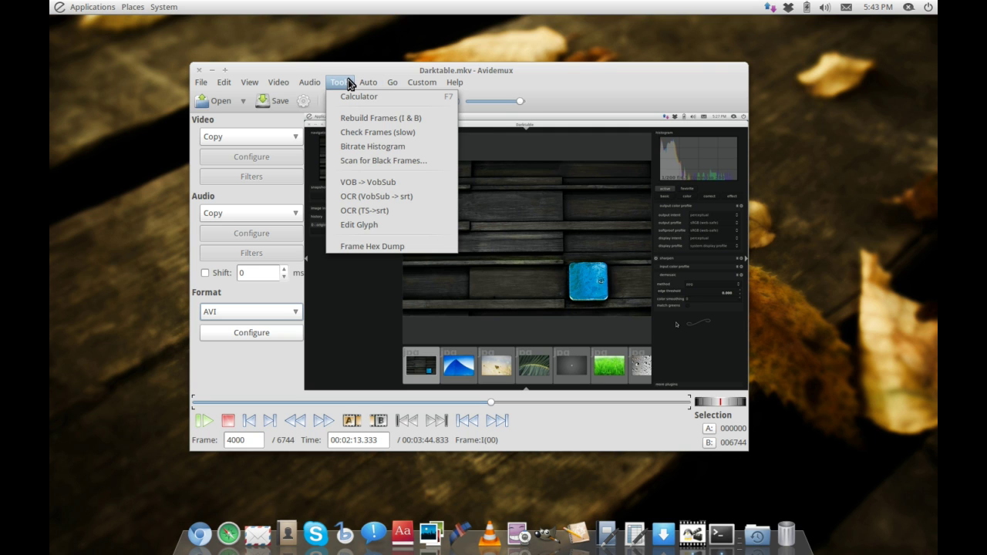
pyautogui.moveTo(313, 82)
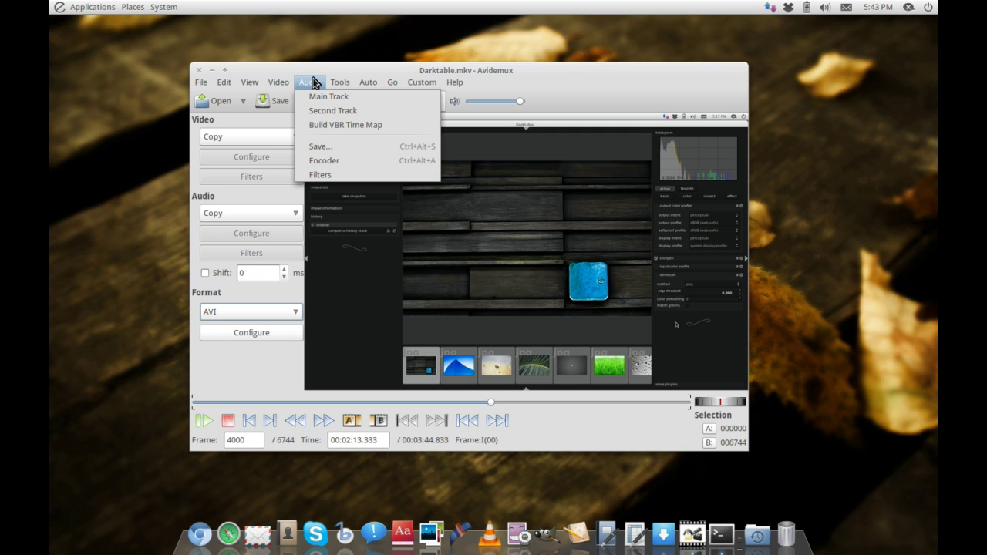
pyautogui.moveTo(277, 80)
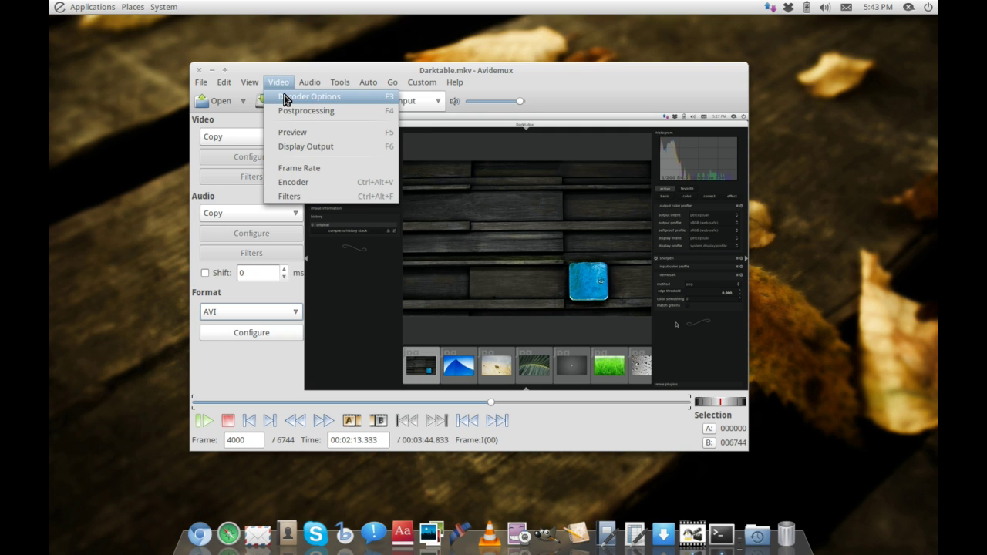
pyautogui.click(284, 97)
pyautogui.click(486, 302)
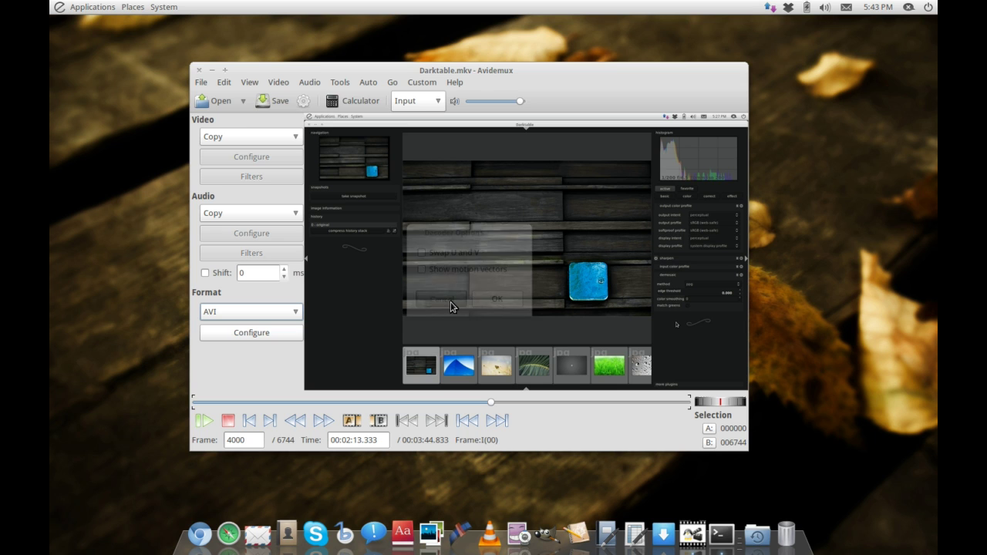
# - Choose Audio > Filters, triggering the warning that filters need transcoded audio, not Copy
pyautogui.click(256, 83)
pyautogui.moveTo(306, 83)
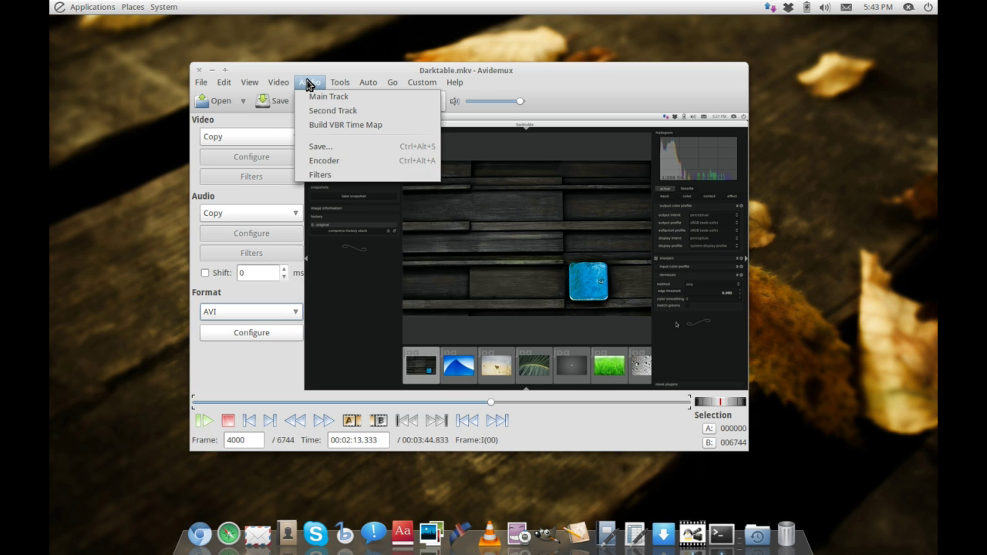
pyautogui.click(325, 175)
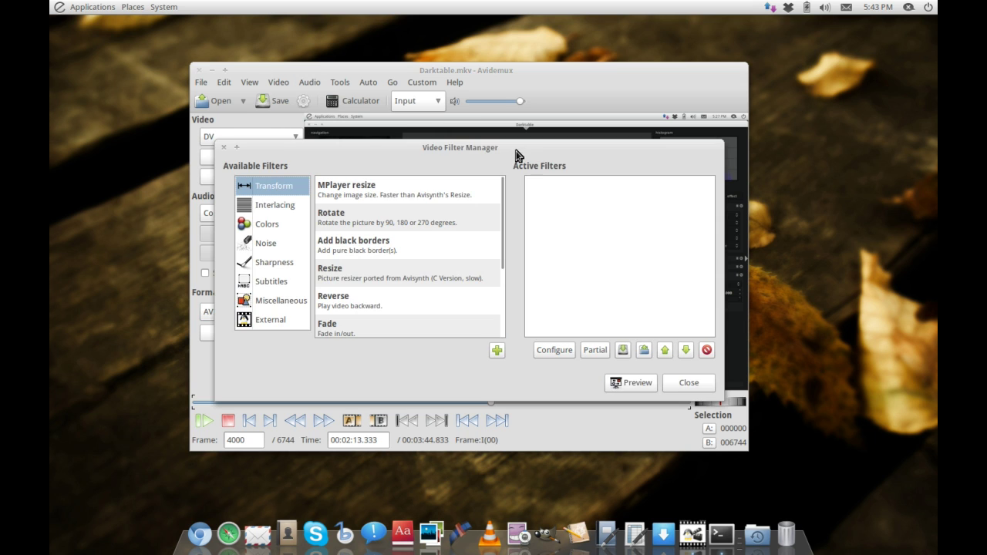
# - View the Interlacing, Colors, Noise and Sharpness filter categories in Video Filter Manager
pyautogui.moveTo(512, 153); pyautogui.dragTo(536, 128)
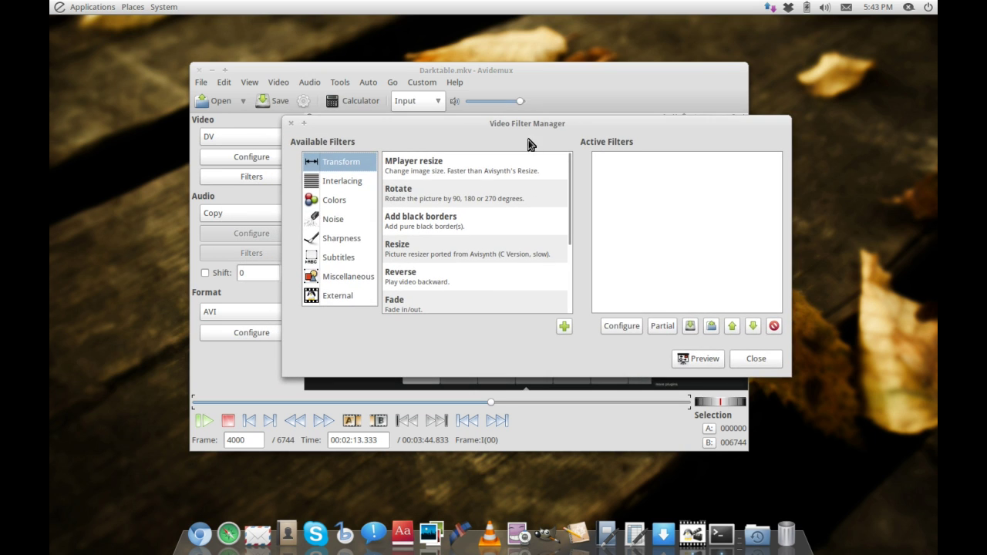
pyautogui.click(351, 183)
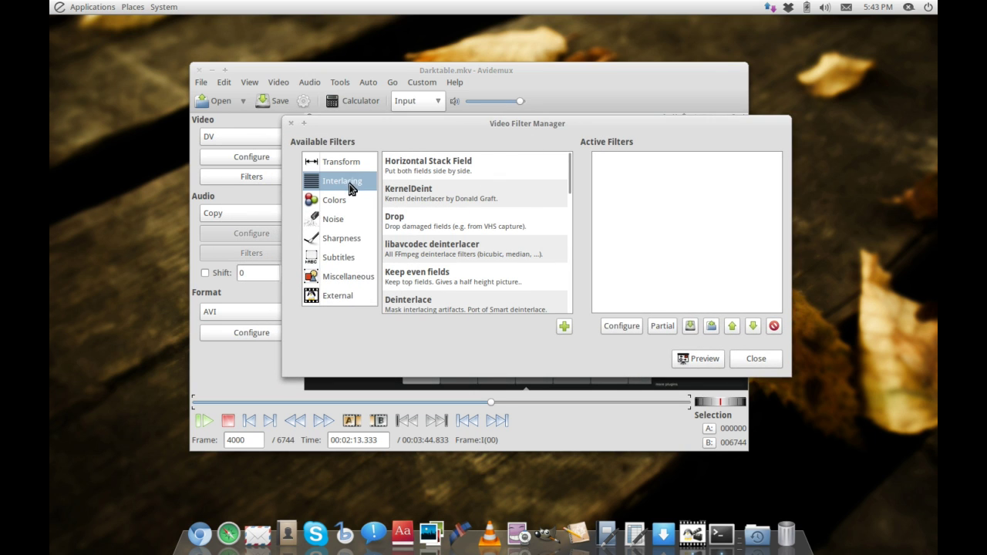
pyautogui.moveTo(574, 163); pyautogui.dragTo(567, 187)
pyautogui.click(338, 206)
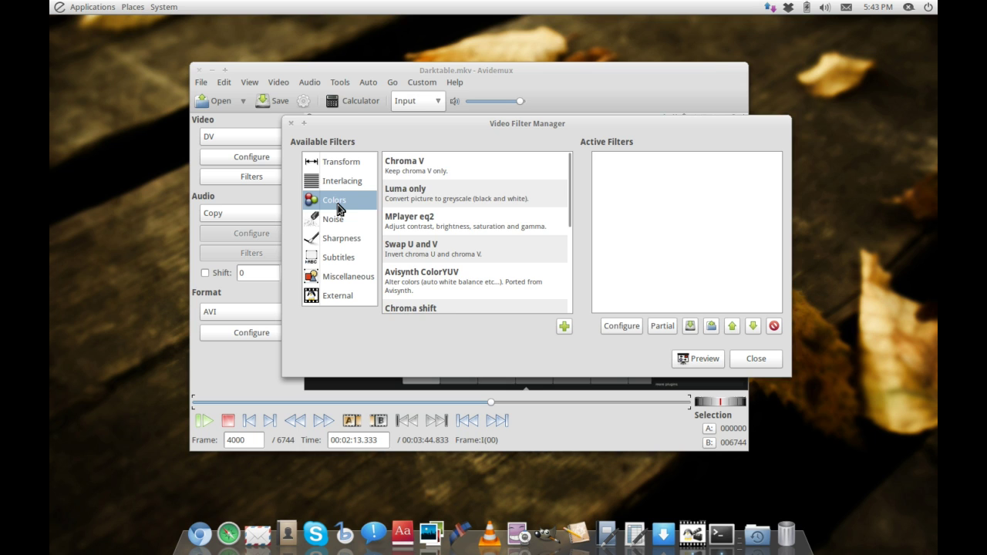
pyautogui.scroll(-4, 408, 202)
pyautogui.click(330, 222)
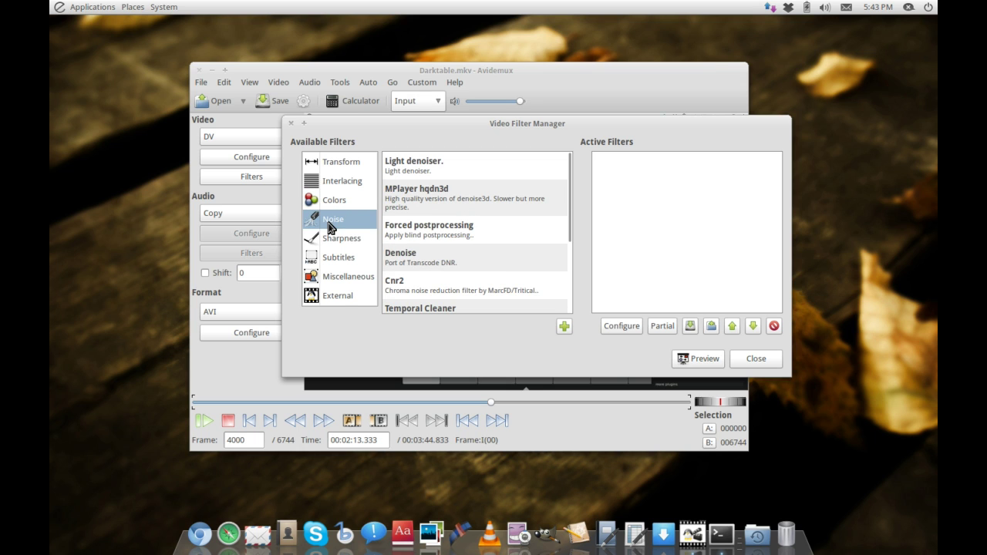
pyautogui.click(330, 240)
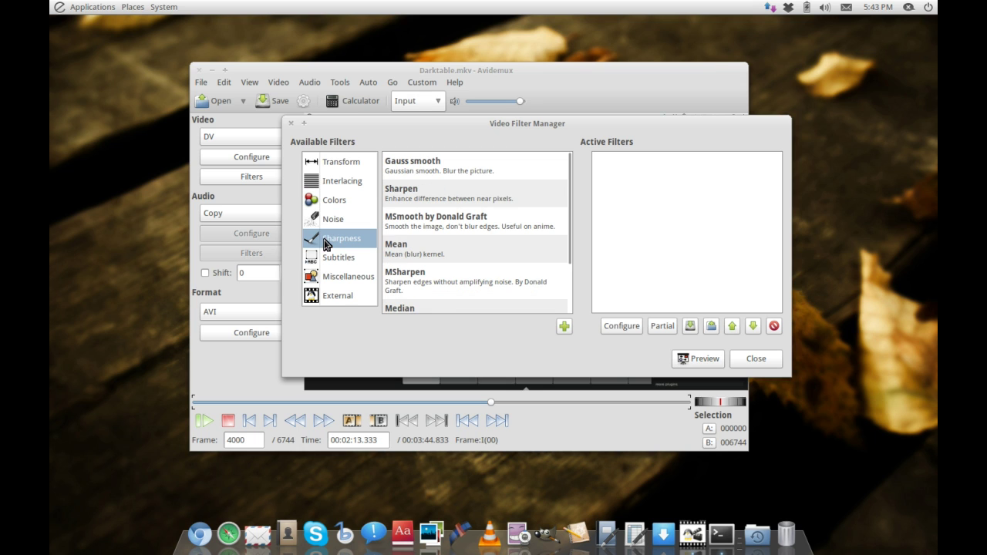
# - View the Subtitles, Miscellaneous, External and Transform categories, then close without adding filters
pyautogui.click(356, 262)
pyautogui.click(347, 279)
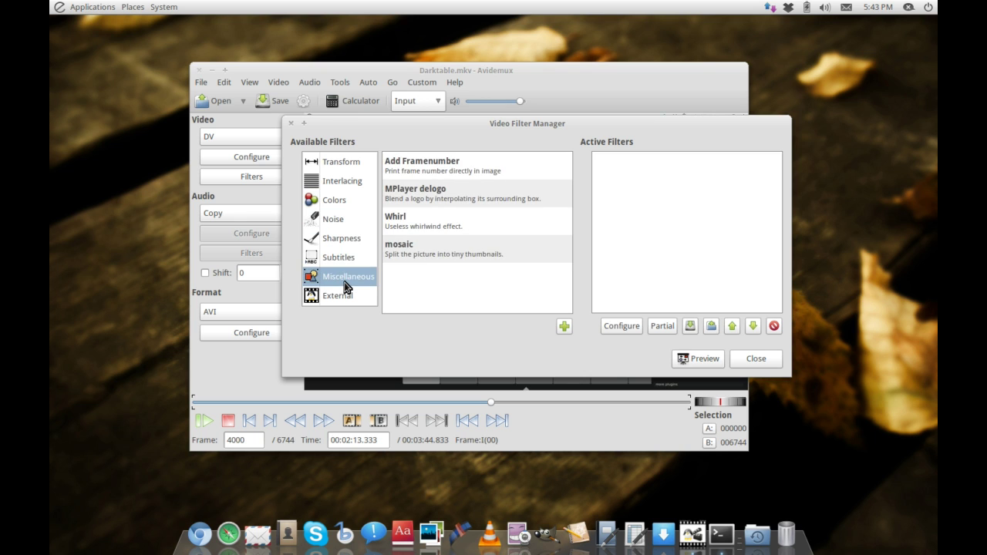
pyautogui.click(343, 299)
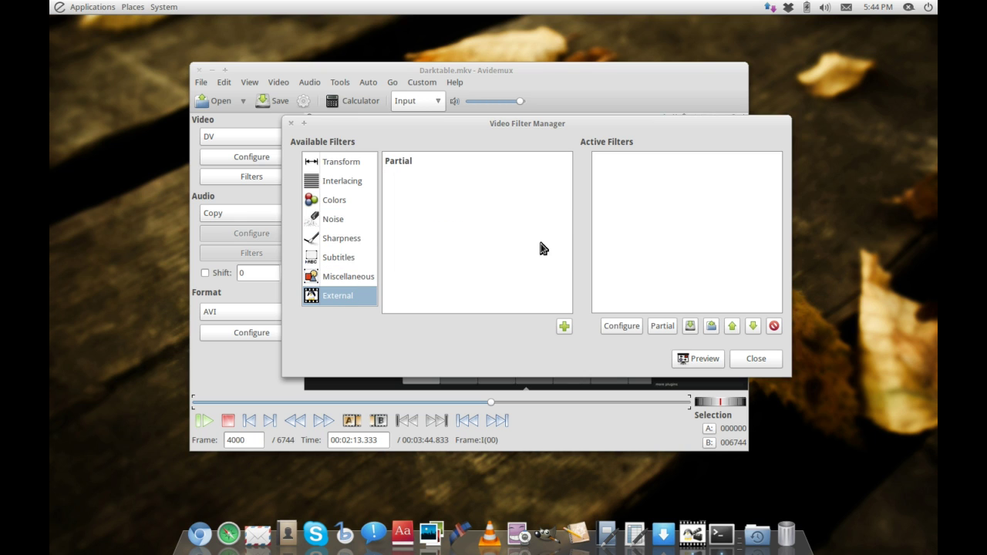
pyautogui.click(348, 164)
pyautogui.scroll(-3, 462, 178)
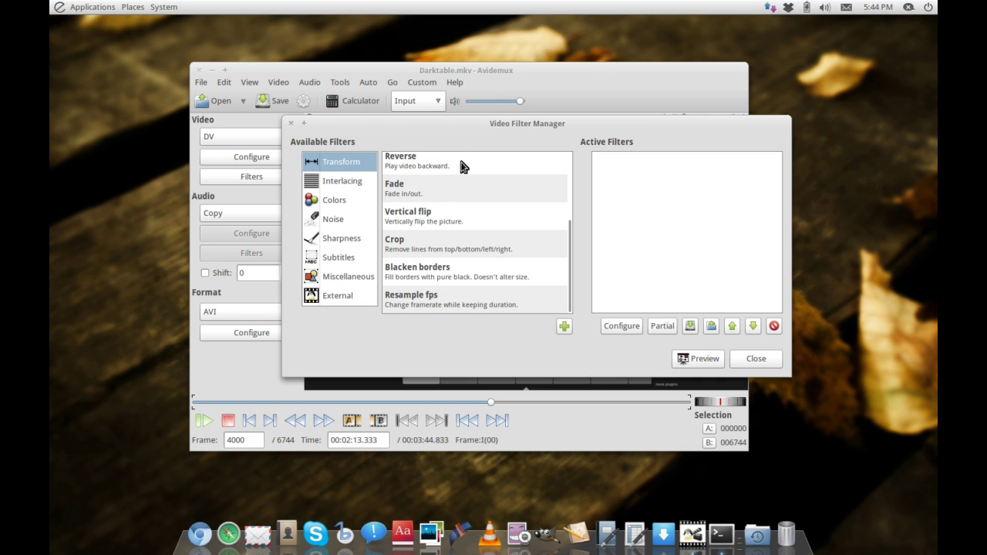
pyautogui.moveTo(570, 270); pyautogui.dragTo(579, 185)
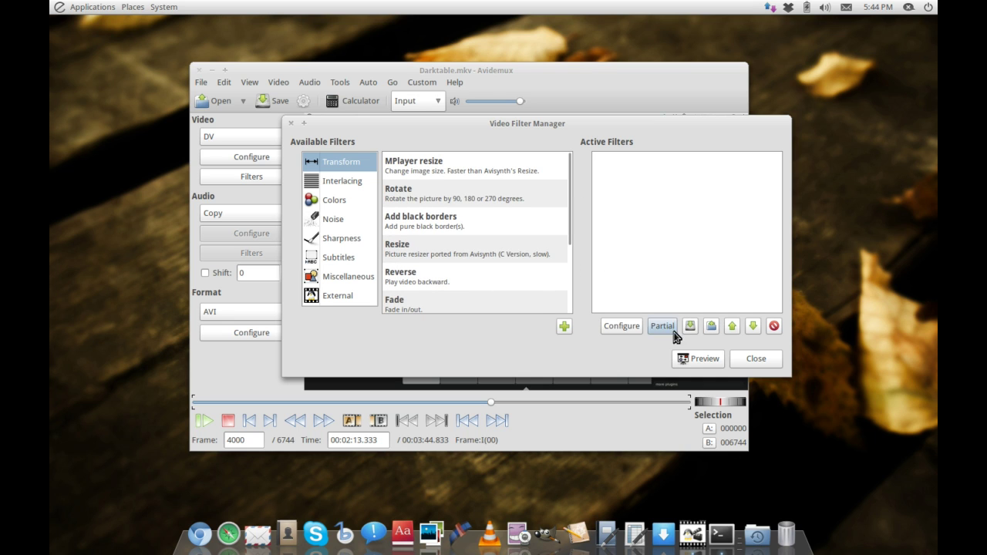
pyautogui.click(740, 365)
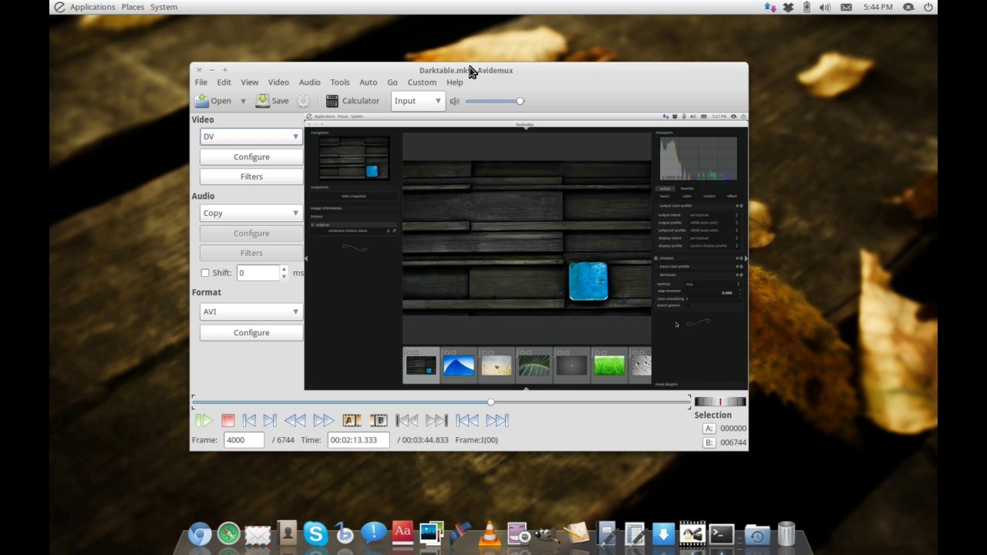
# - Set marker B at frame 6175, the water-drops shot
pyautogui.moveTo(469, 69); pyautogui.dragTo(462, 62)
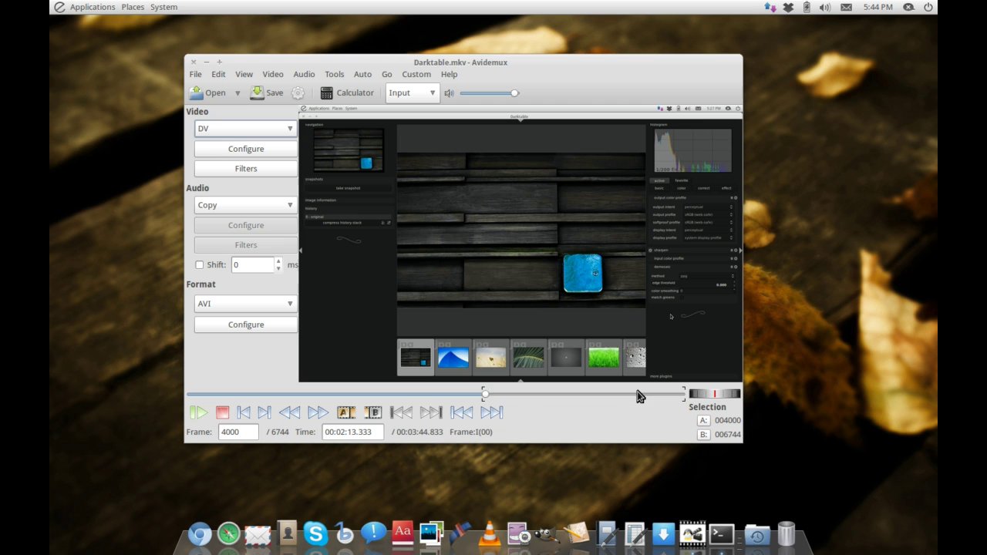
pyautogui.moveTo(490, 394); pyautogui.dragTo(647, 394)
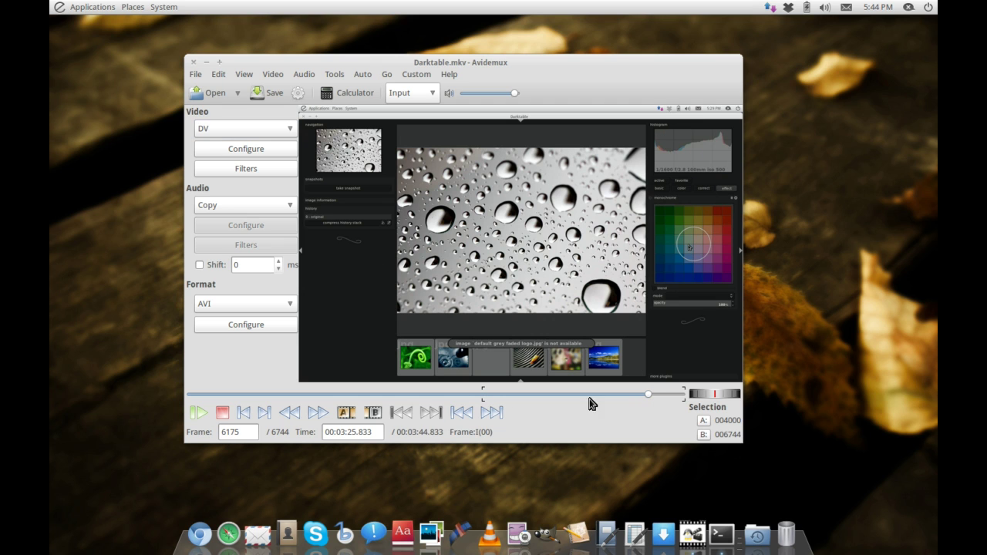
pyautogui.click(371, 412)
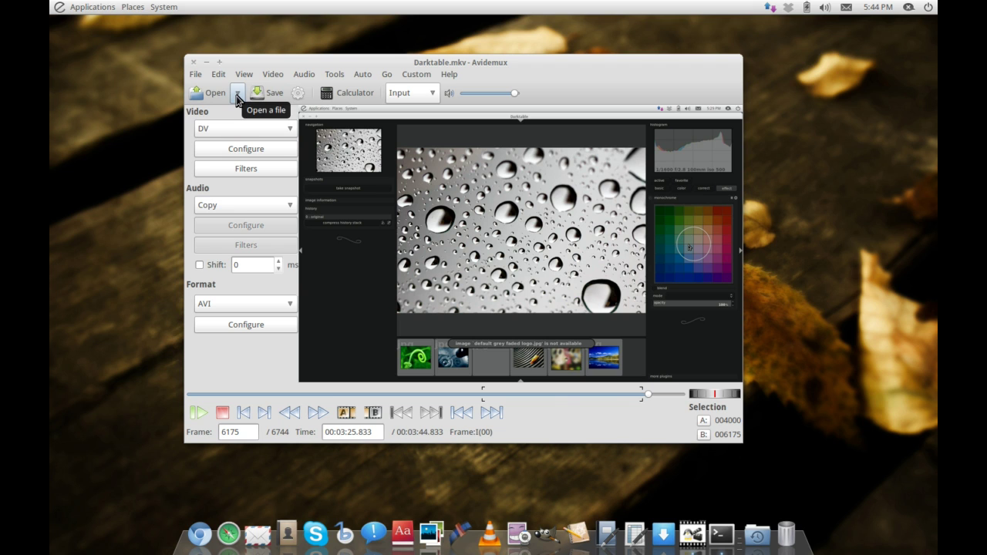
# - Browse the File, Edit, View, Audio, Tools, Auto and Go menus
pyautogui.click(199, 75)
pyautogui.click(197, 77)
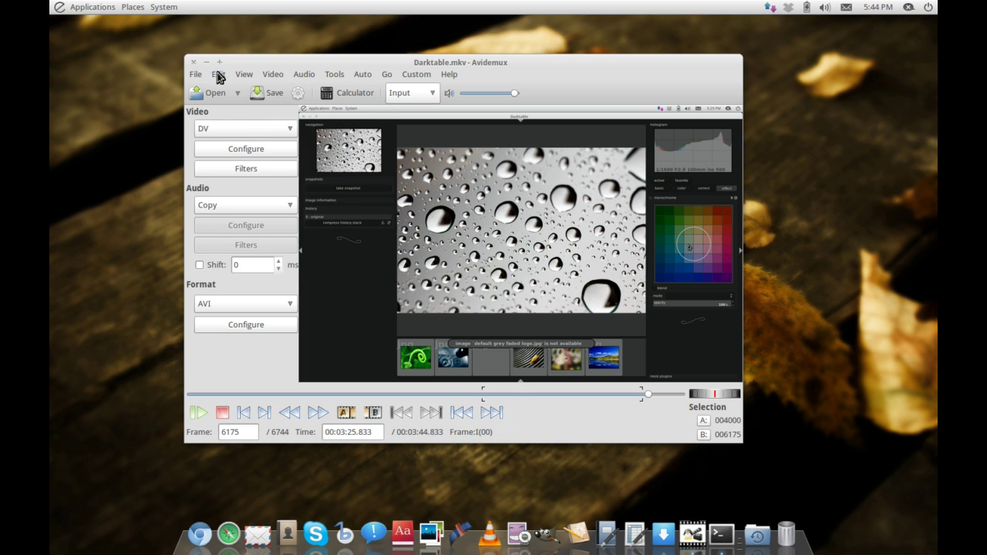
pyautogui.click(220, 75)
pyautogui.click(243, 77)
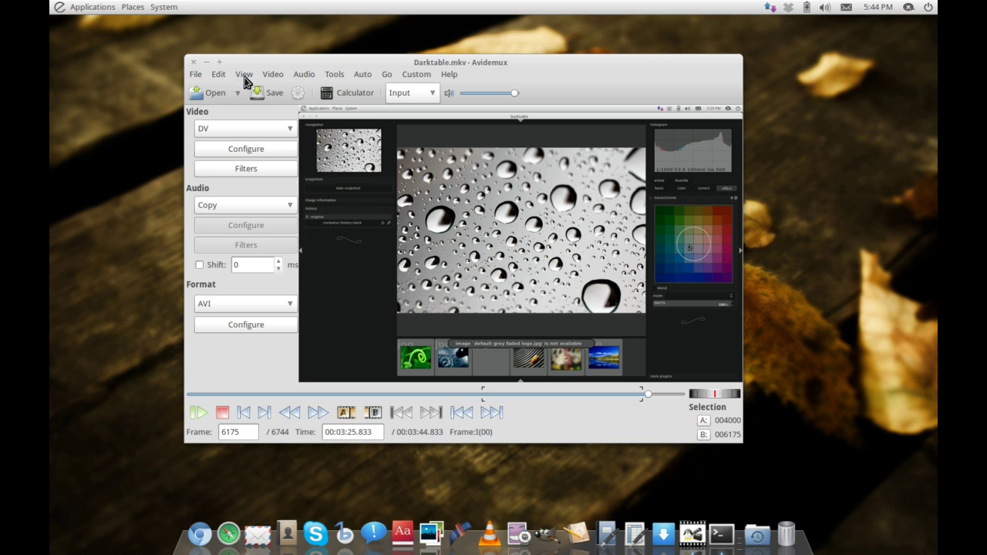
pyautogui.click(303, 77)
pyautogui.click(330, 73)
pyautogui.click(362, 75)
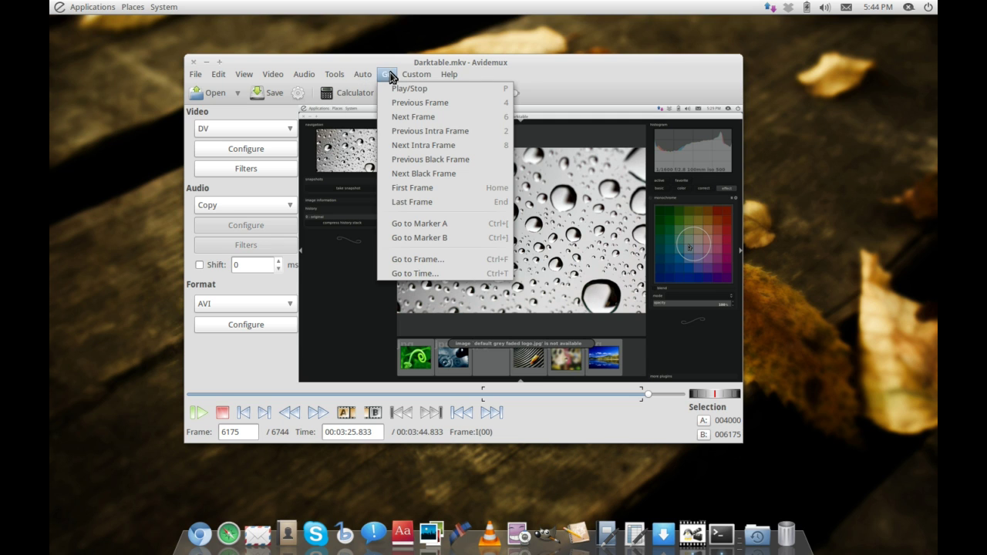
pyautogui.click(389, 75)
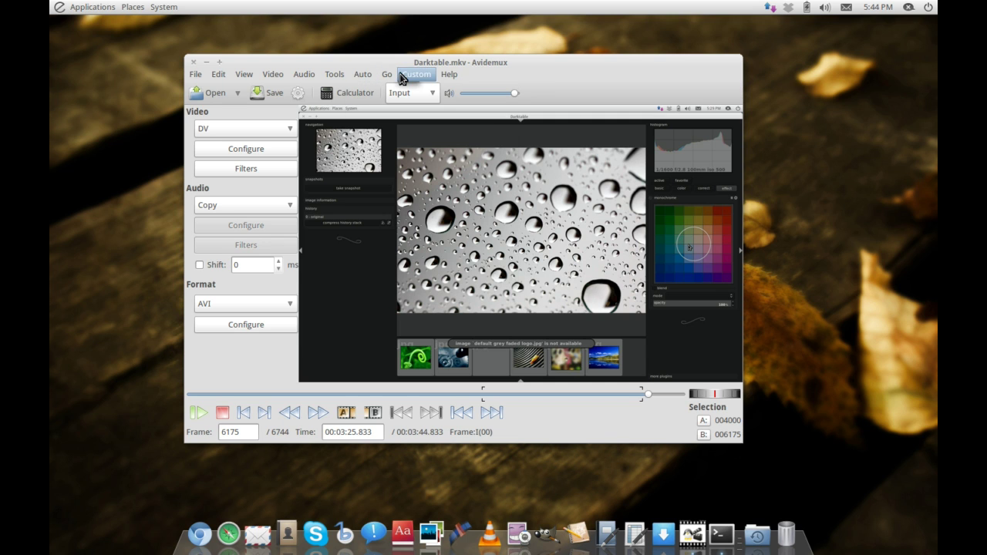
pyautogui.click(448, 74)
pyautogui.moveTo(304, 74)
pyautogui.click(312, 111)
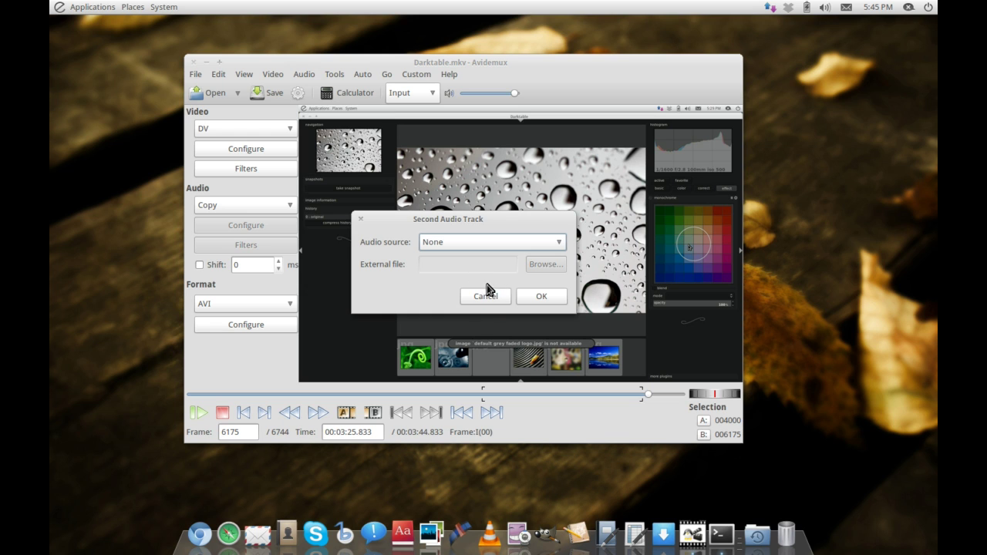
pyautogui.click(485, 299)
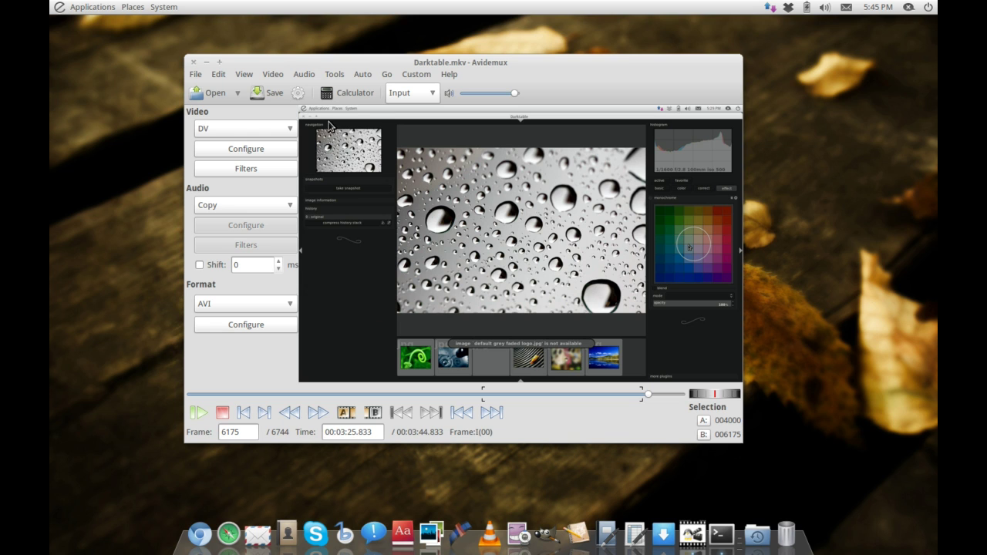
pyautogui.click(245, 74)
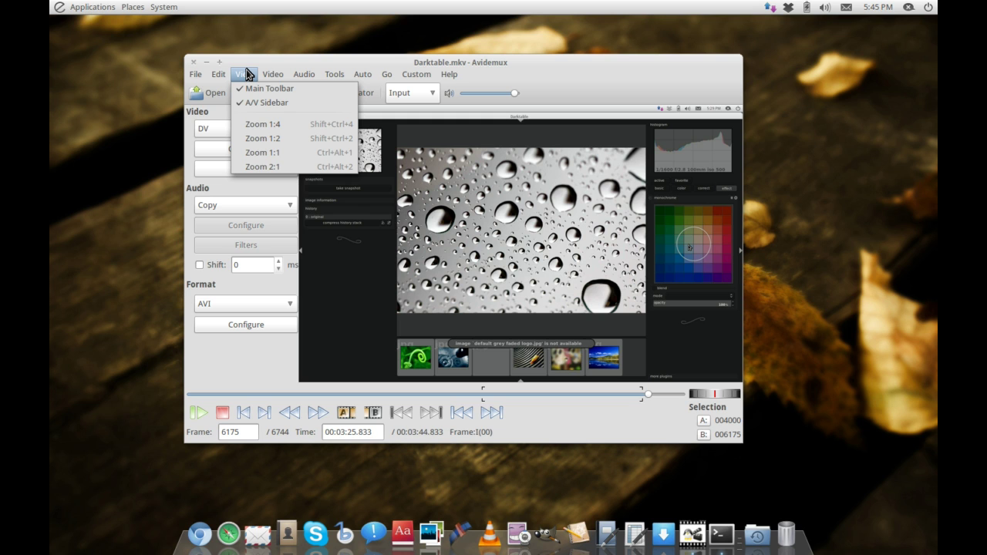
pyautogui.moveTo(228, 78)
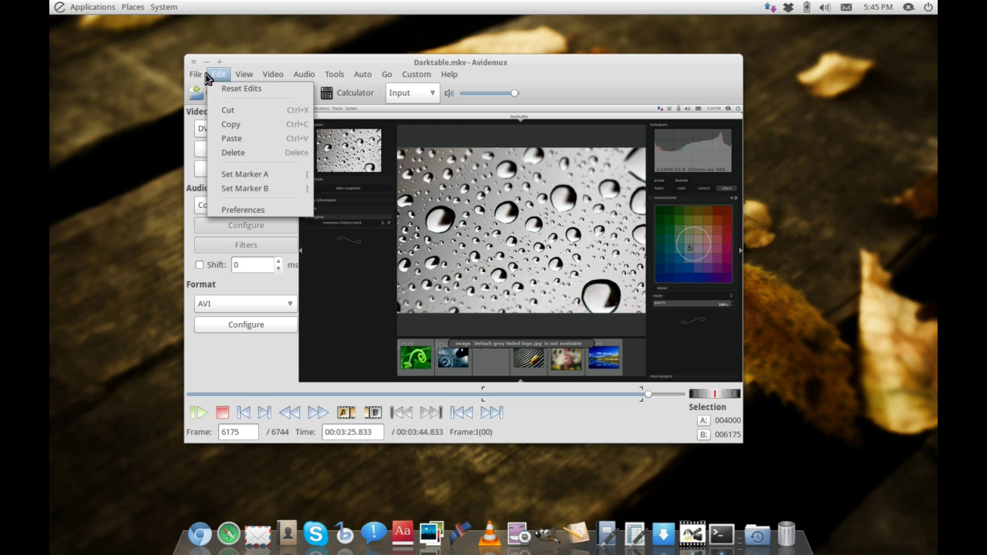
pyautogui.moveTo(266, 70)
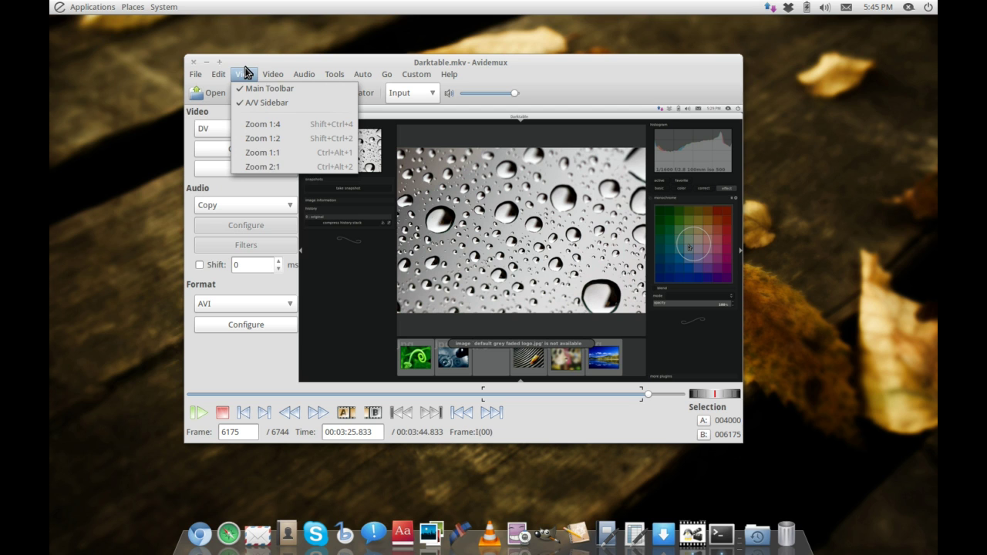
pyautogui.click(245, 72)
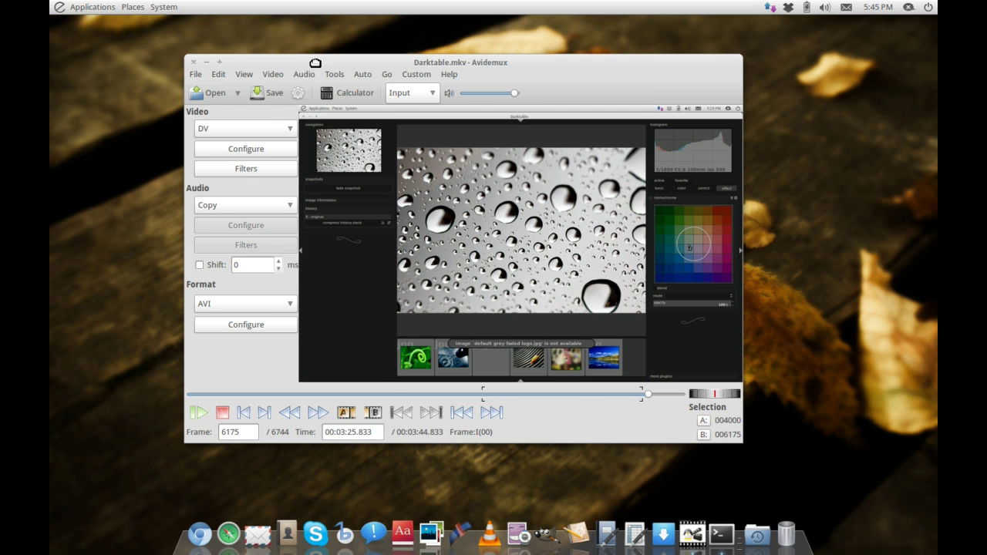
pyautogui.moveTo(314, 62); pyautogui.dragTo(325, 45)
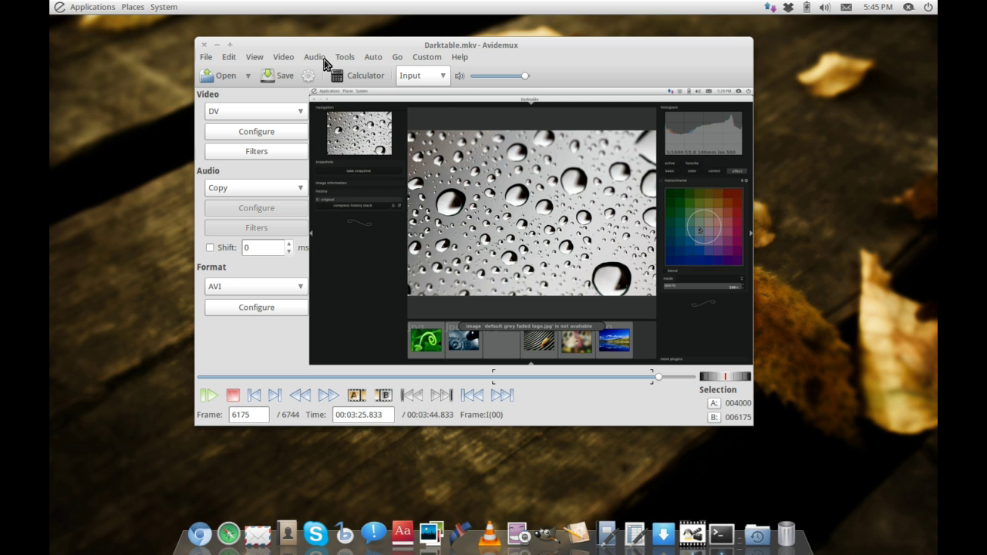
pyautogui.click(324, 61)
pyautogui.click(354, 73)
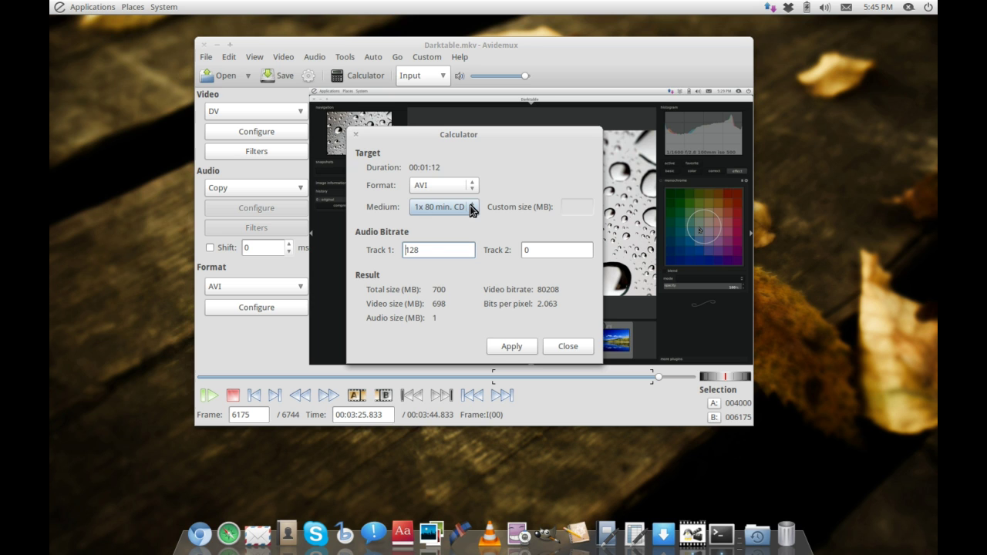
pyautogui.click(567, 346)
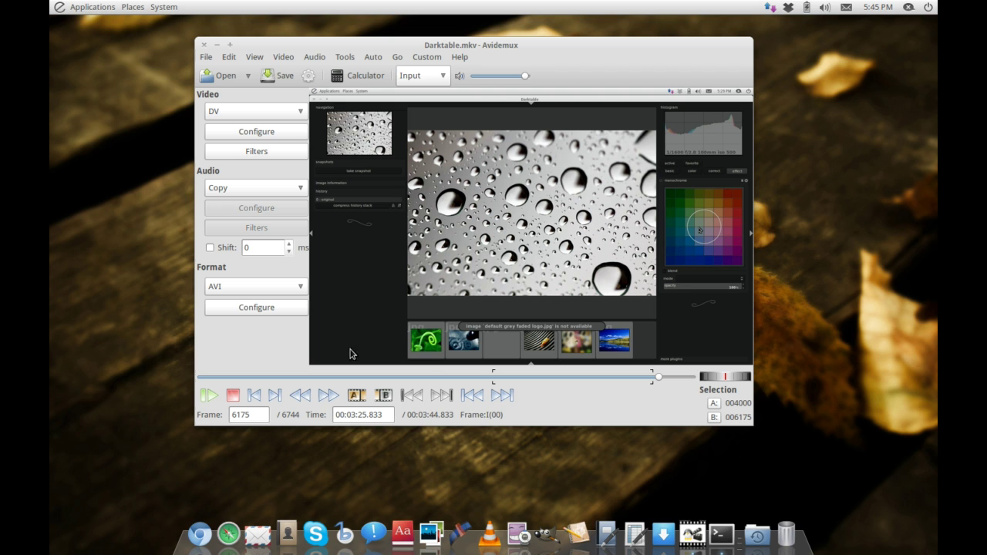
pyautogui.click(309, 75)
pyautogui.click(515, 367)
pyautogui.moveTo(278, 44); pyautogui.dragTo(296, 42)
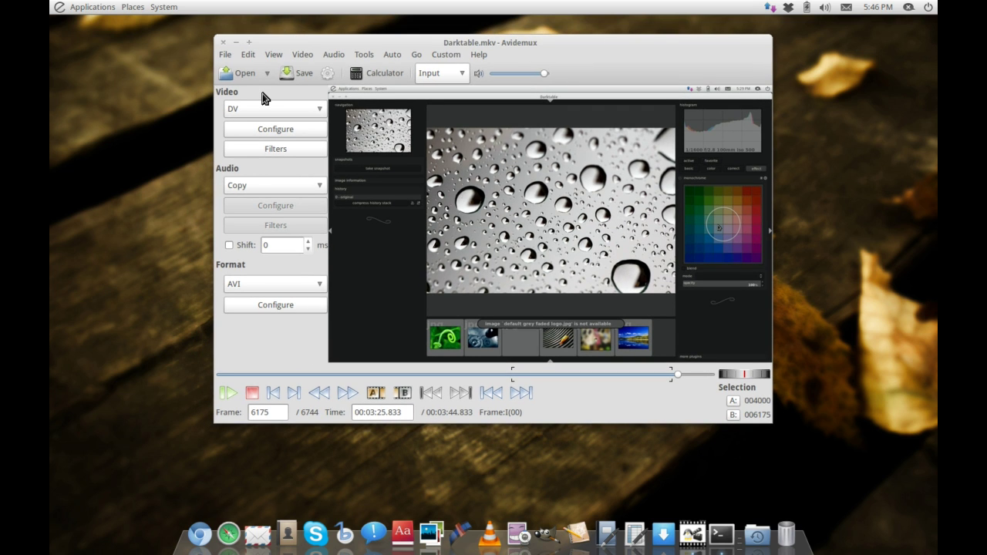